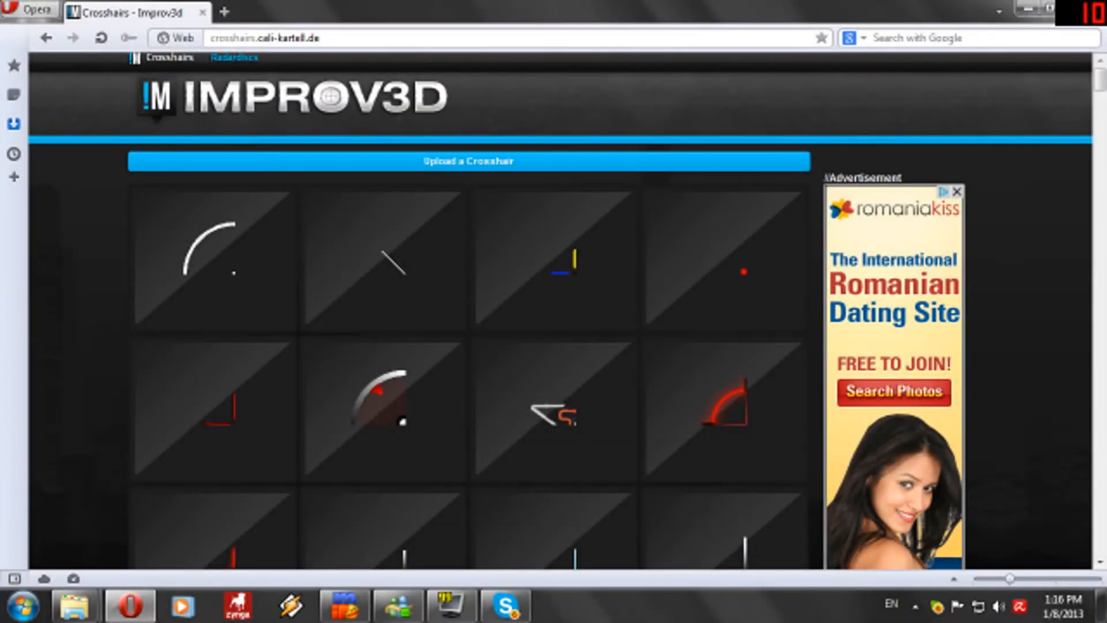
scroll(554, 251, down, 3)
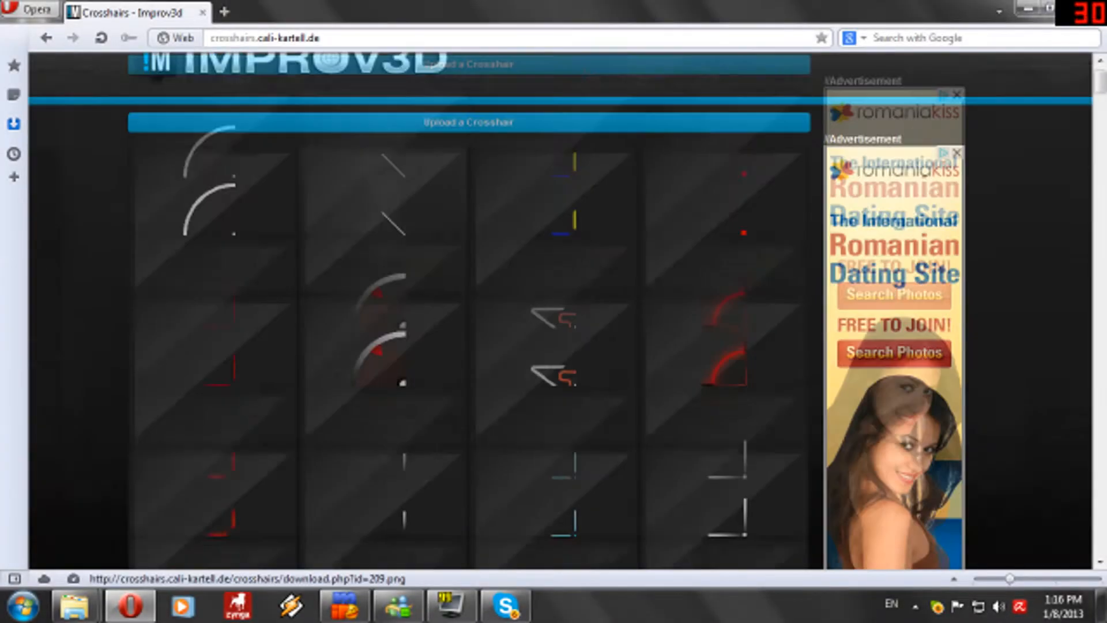
scroll(467, 311, down, 3)
scroll(468, 311, down, 4)
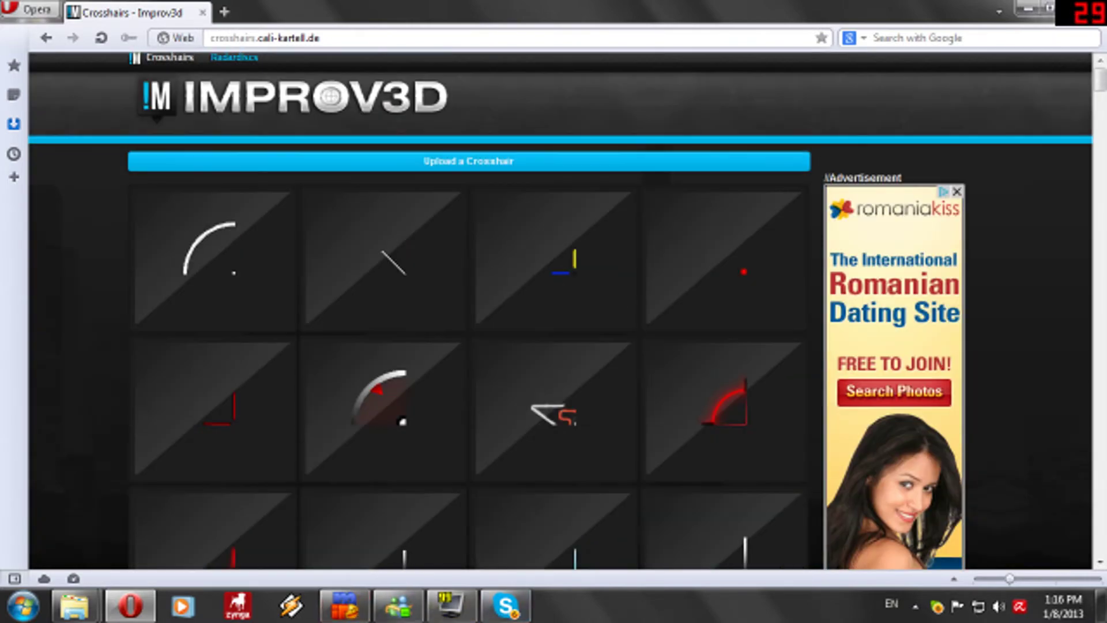
scroll(467, 312, down, 5)
scroll(468, 311, down, 5)
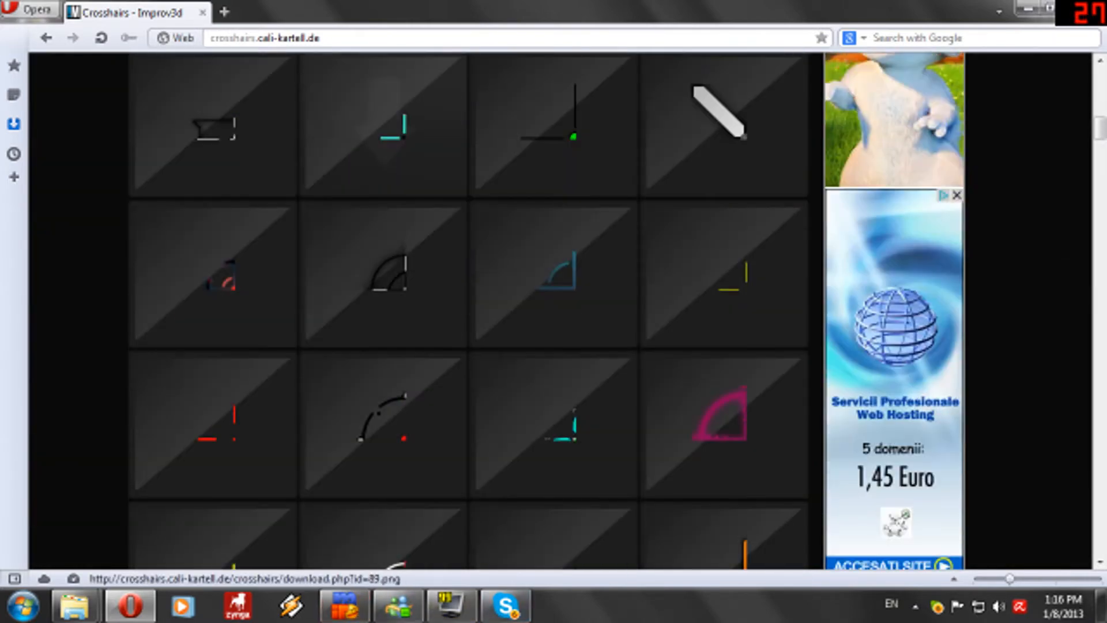
scroll(467, 312, down, 5)
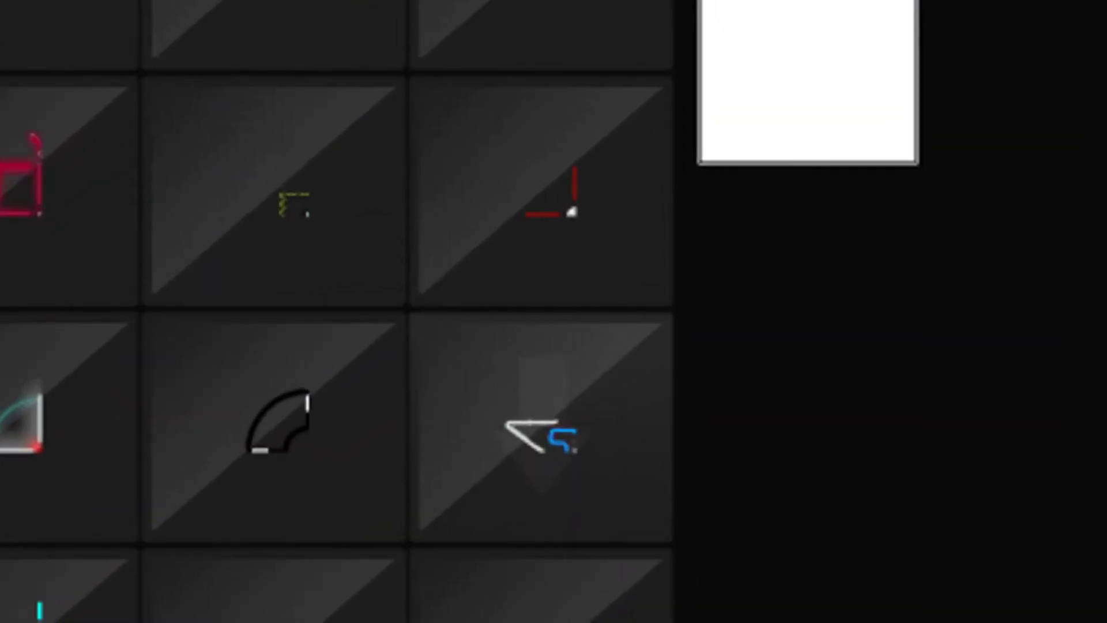
- Save the white-and-blue crosshair image to the desktop as PNG file 18
right_click(547, 437)
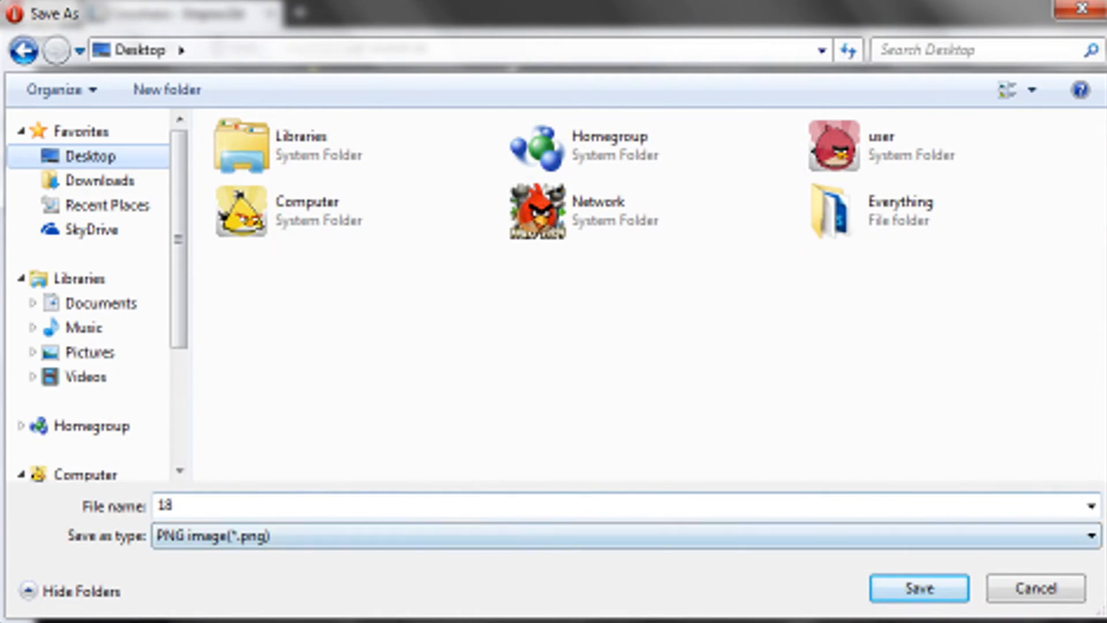
key(Return)
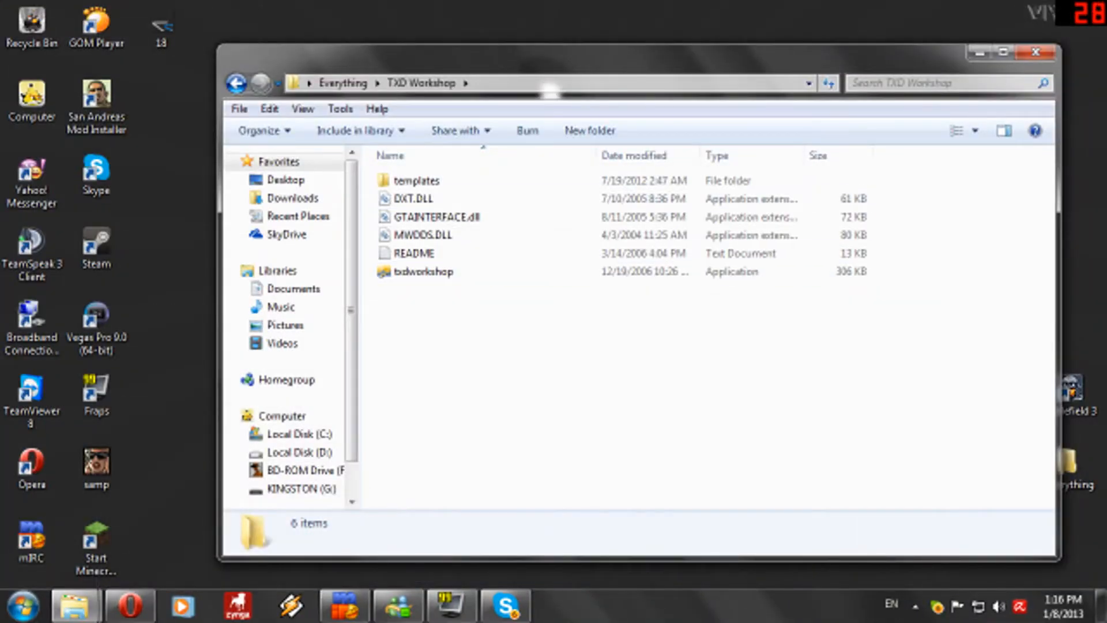
- Place the 18 image next to hud.txd on the desktop and refresh
click(1036, 52)
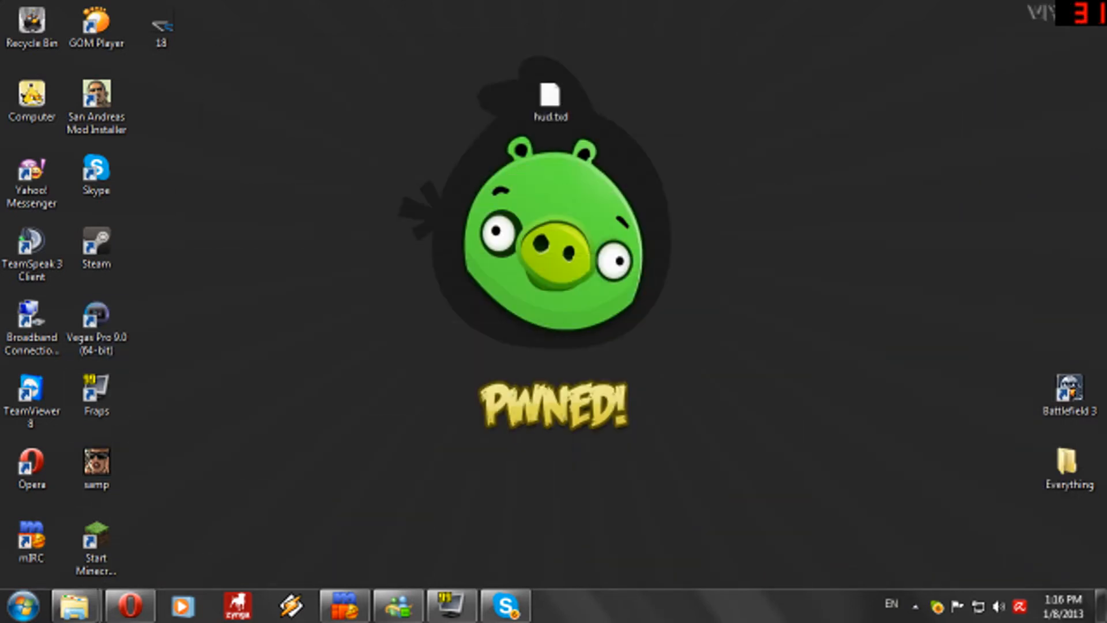
drag(591, 106, 609, 97)
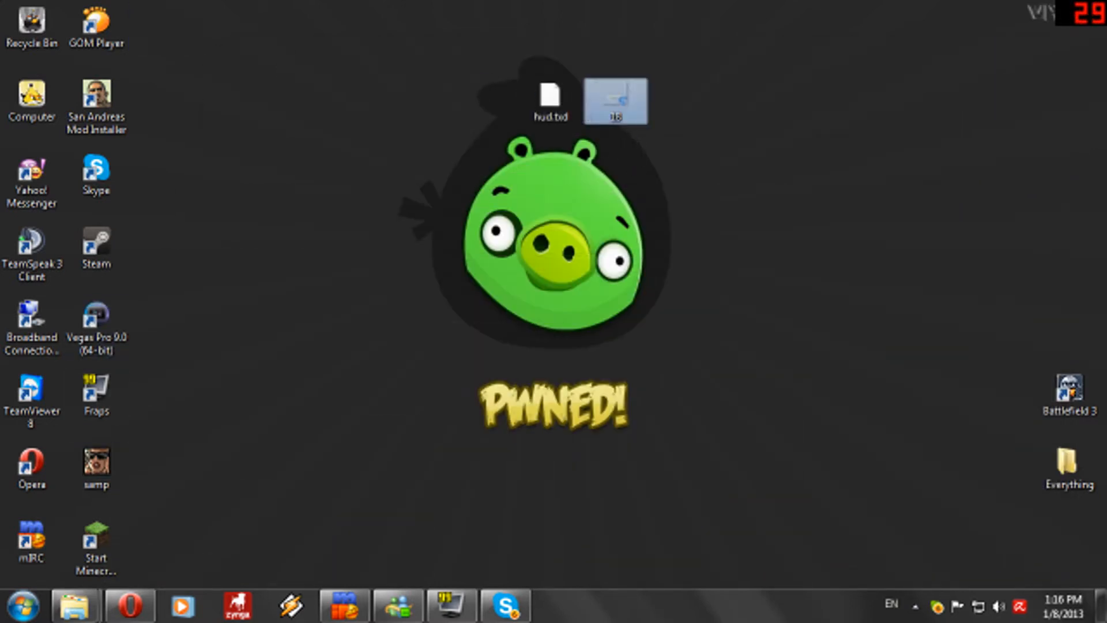
right_click(714, 150)
click(761, 223)
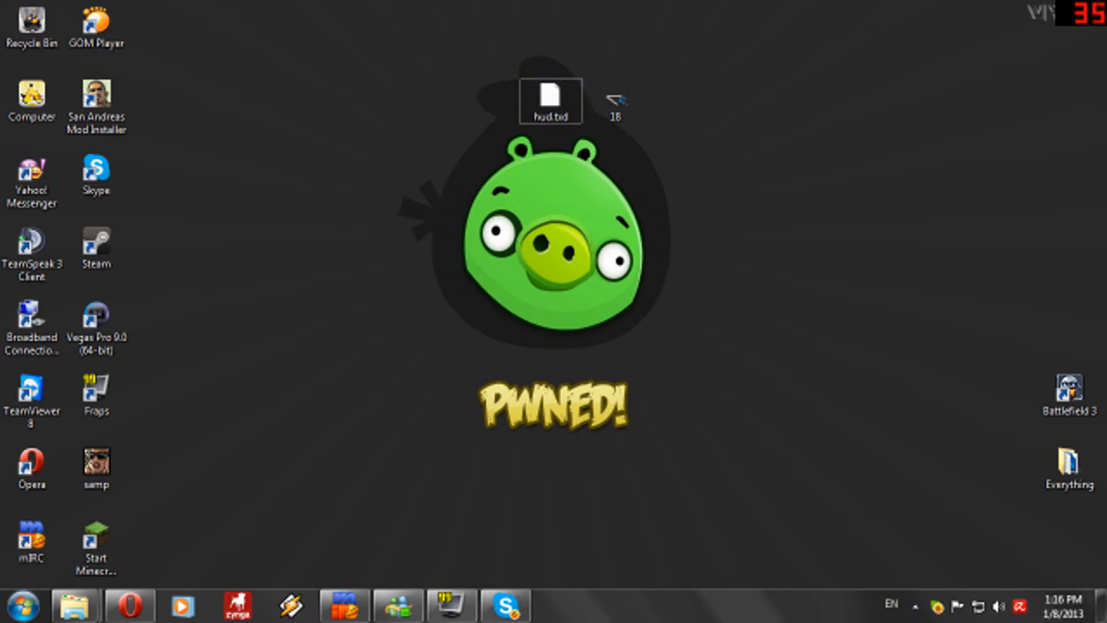
- Launch TXD Workshop from the Everything > TXD Workshop folder
double_click(1069, 467)
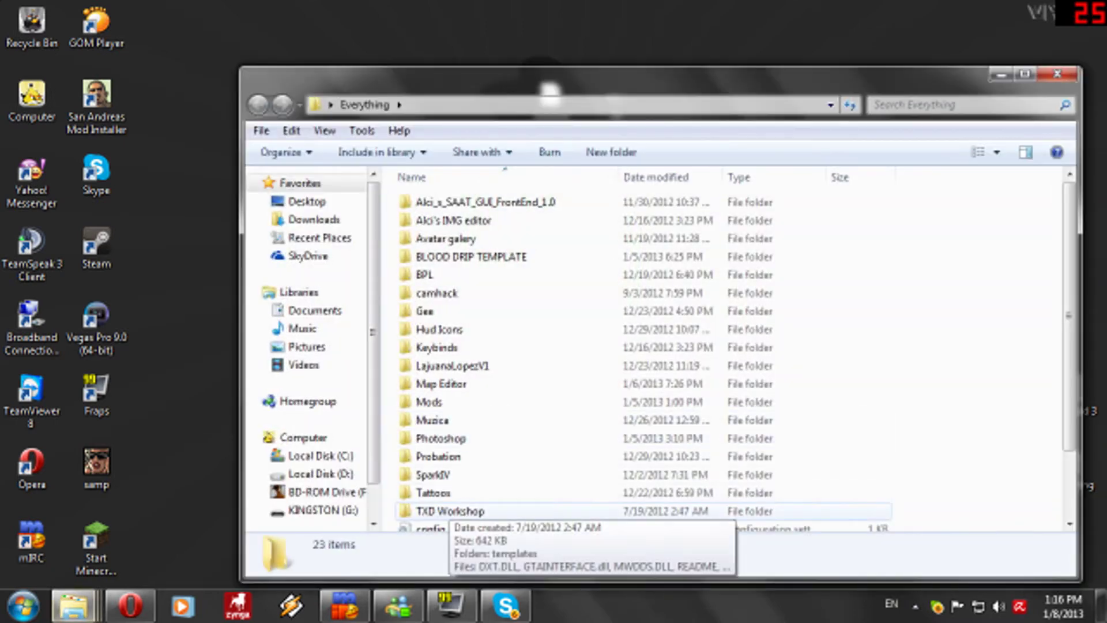
double_click(453, 440)
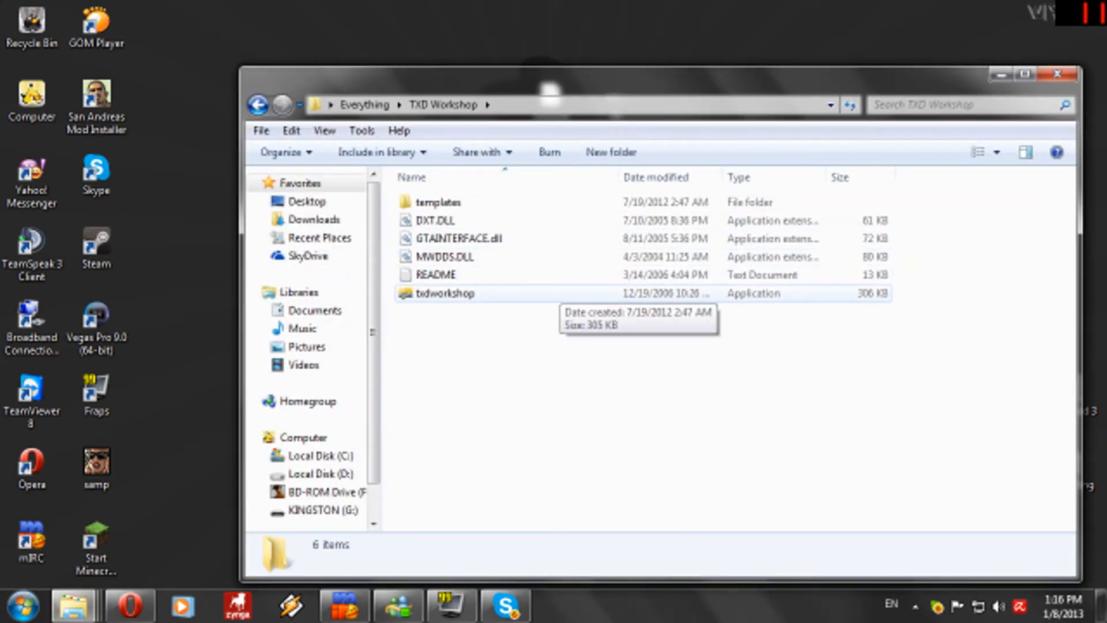
double_click(546, 293)
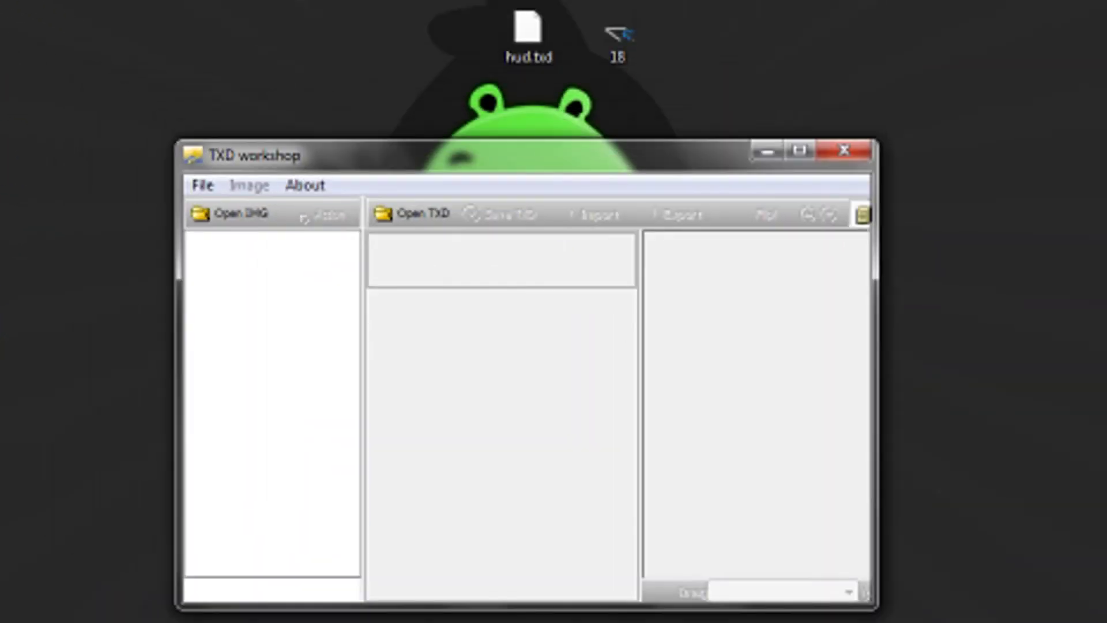
- Load hud.txd from the desktop so its texture list appears
click(279, 133)
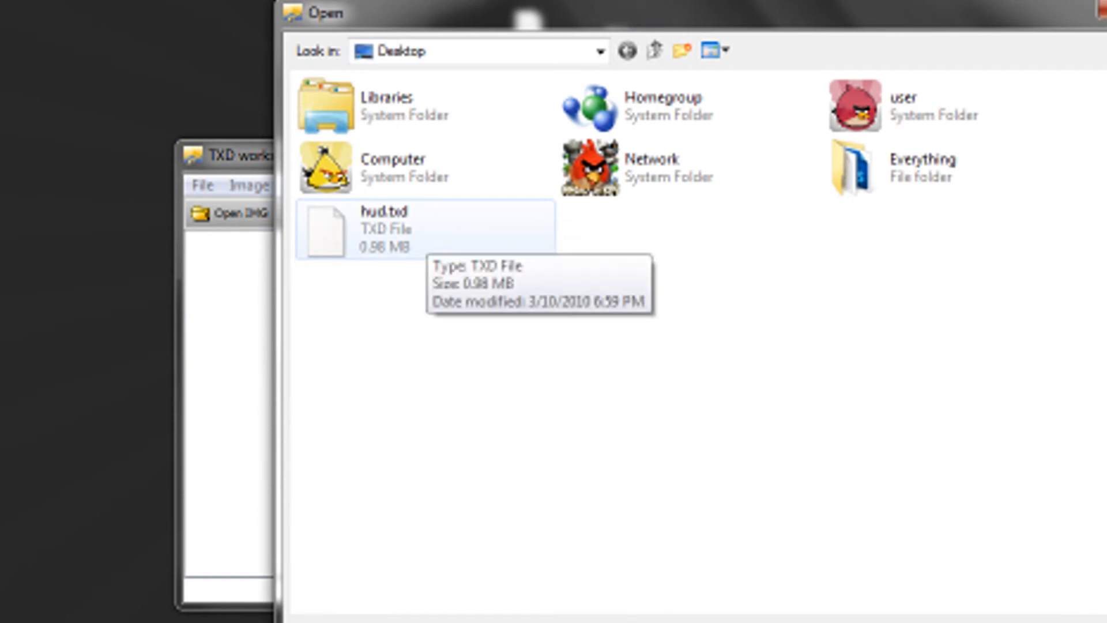
double_click(385, 229)
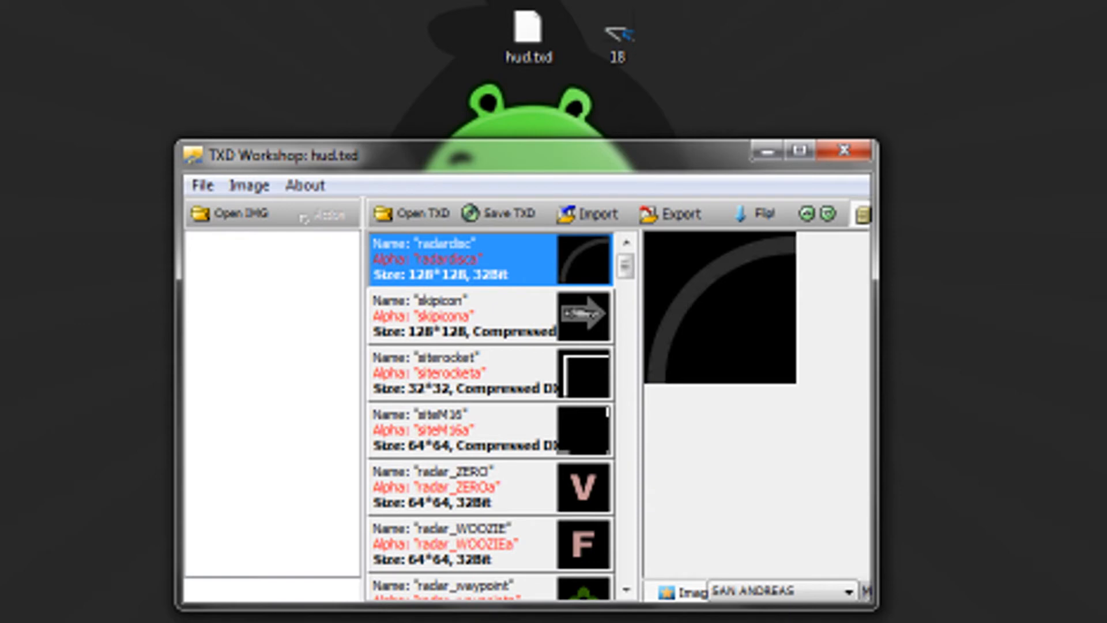
- Import 18.png over the siteM16 texture in hud.txd
click(571, 416)
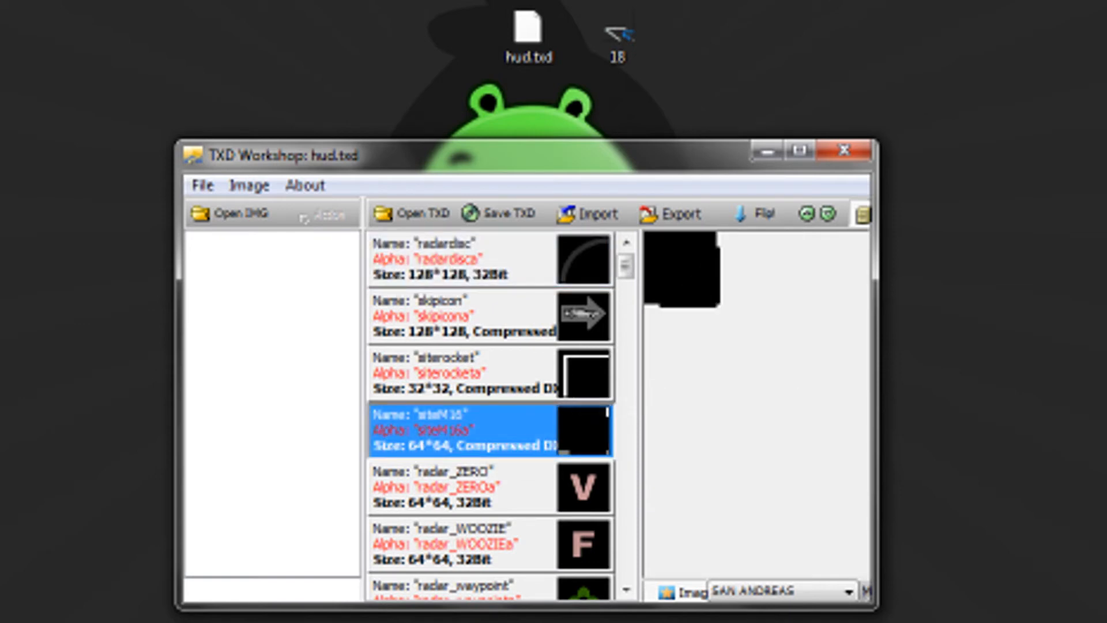
click(588, 214)
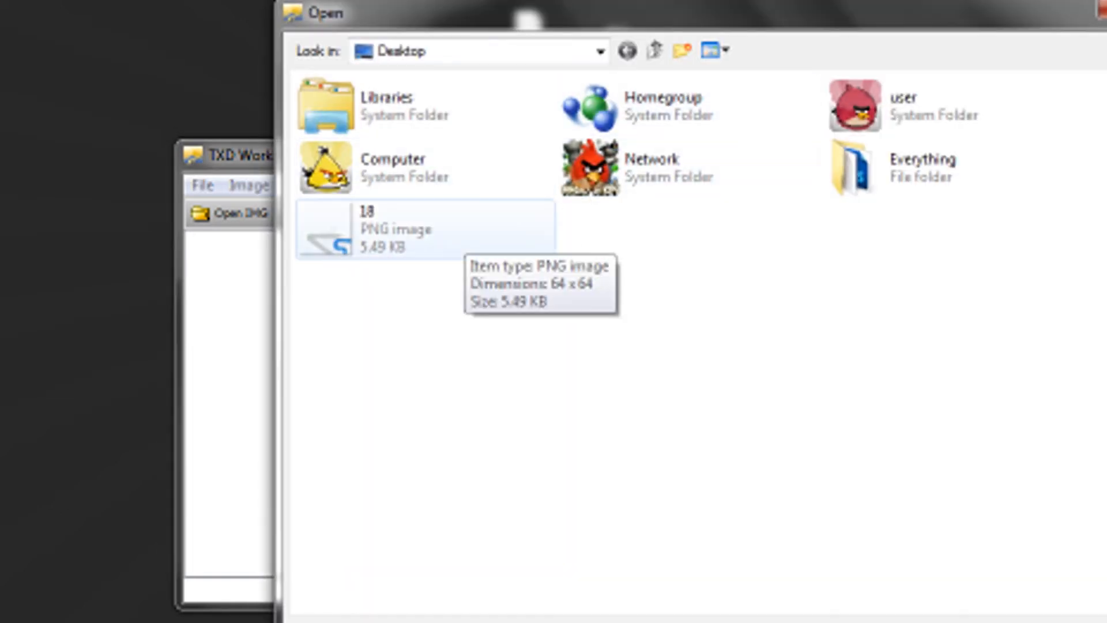
click(459, 236)
key(Return)
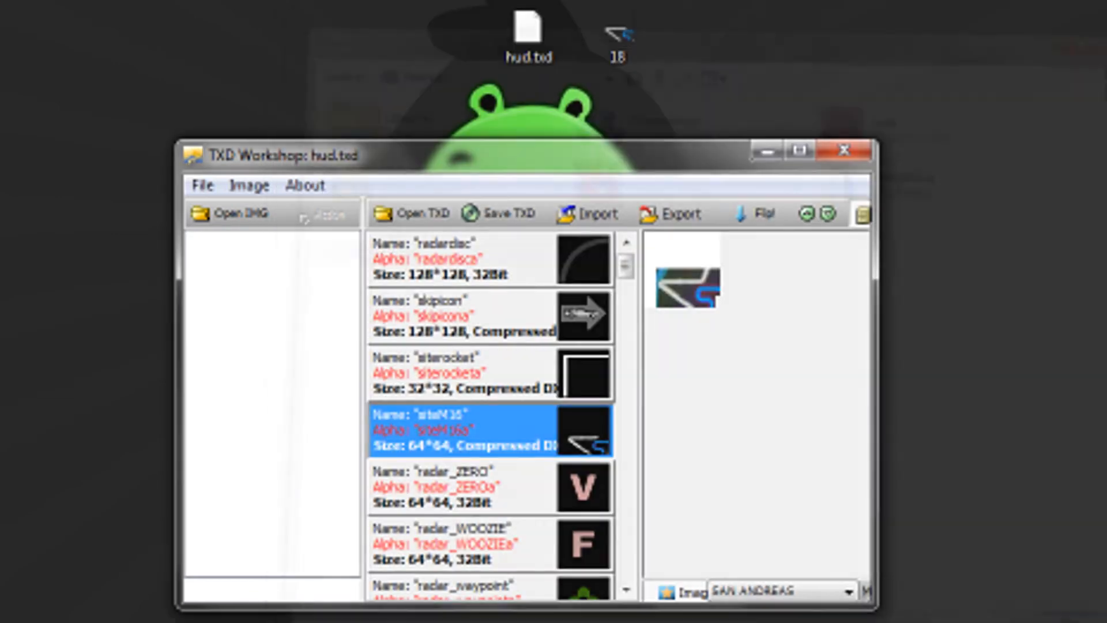
- Save the edited hud.txd and close TXD Workshop
click(498, 212)
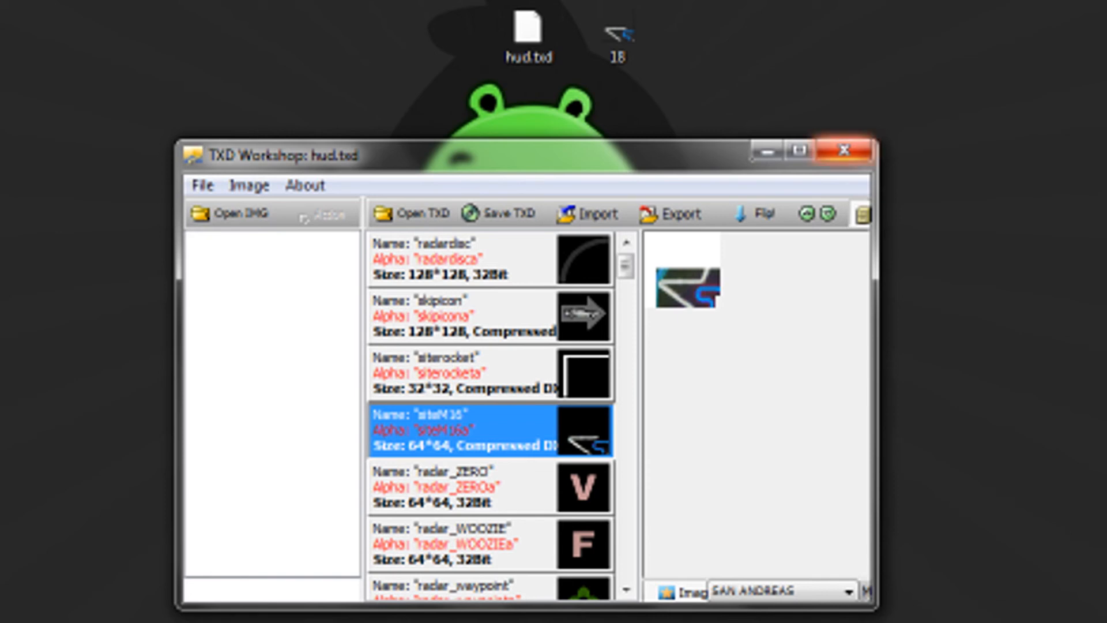
click(851, 154)
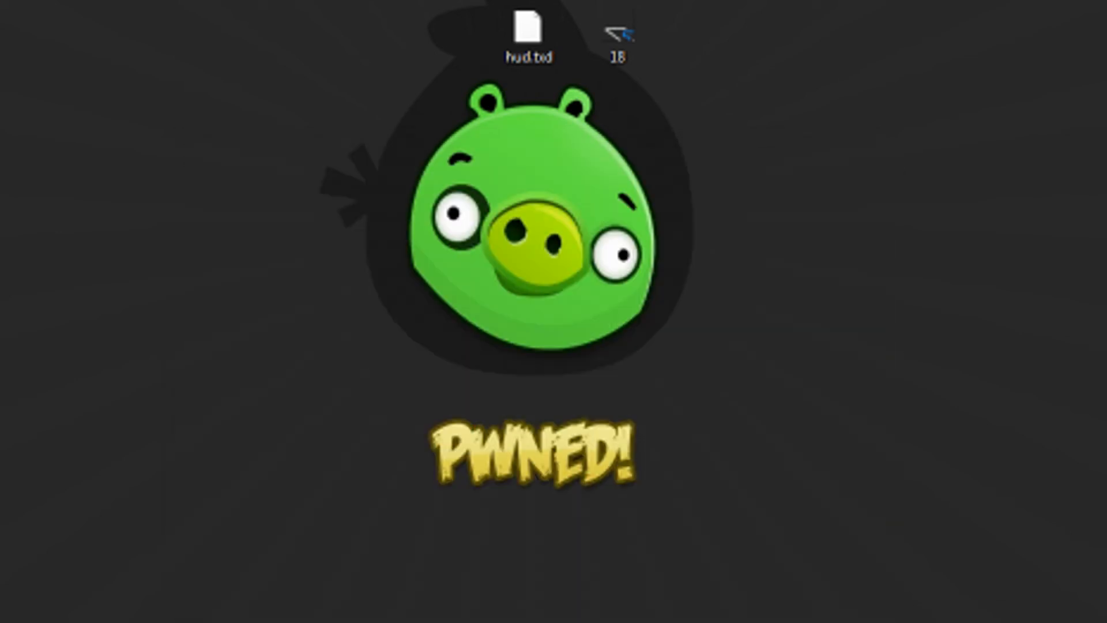
- Copy the edited hud.txd from the desktop
drag(447, 124, 571, 1)
right_click(531, 35)
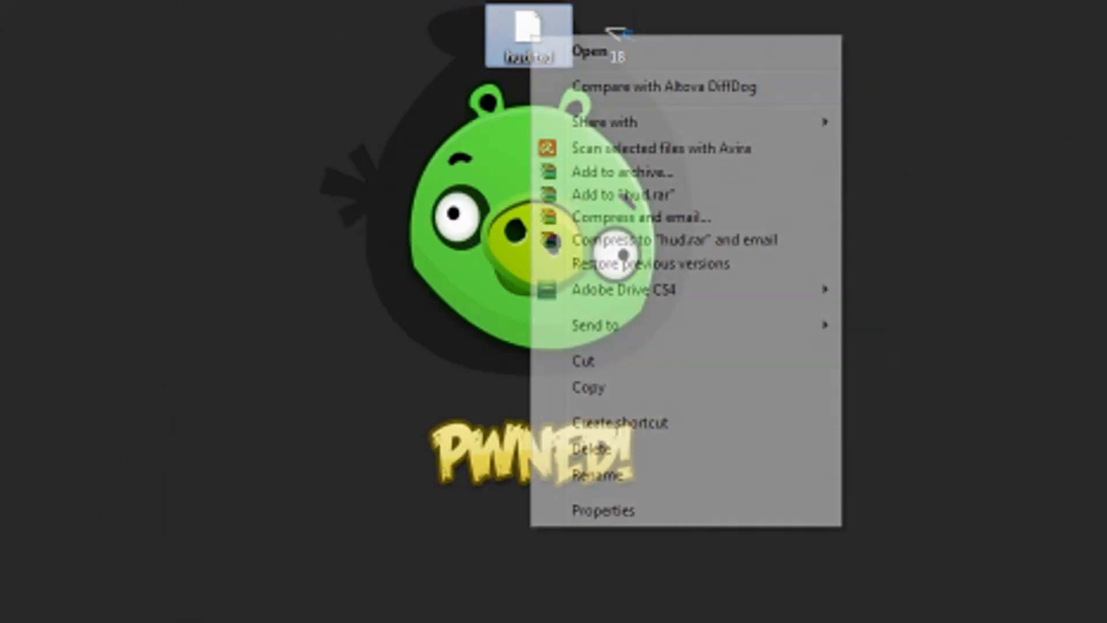
click(589, 388)
- Dismiss the launcher and clear the desktop selection
key(super)
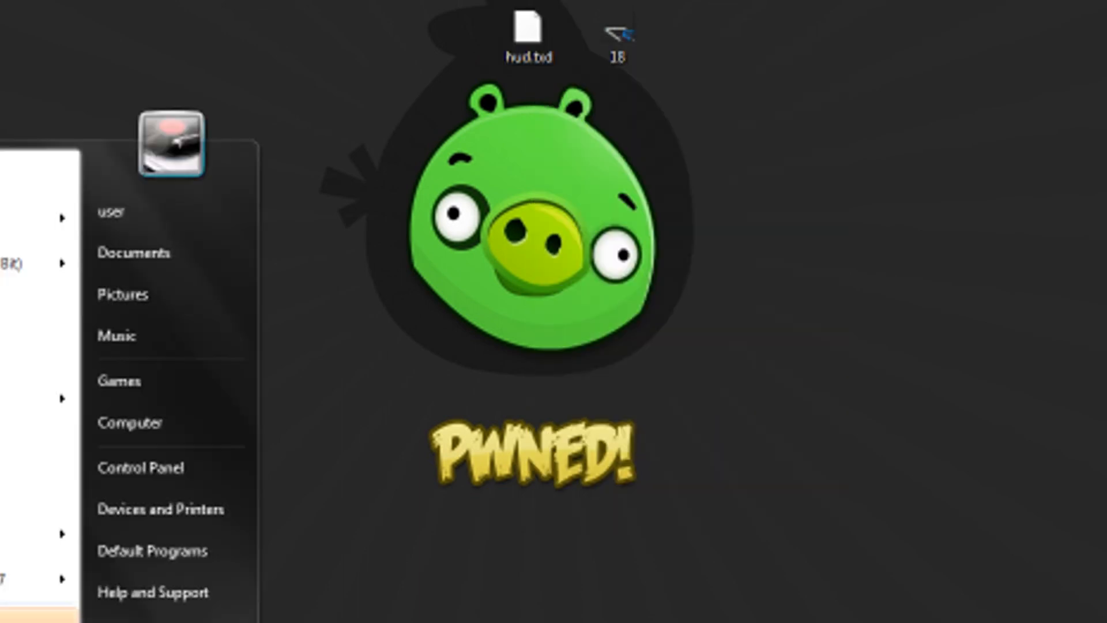
key(super)
drag(766, 111, 262, 354)
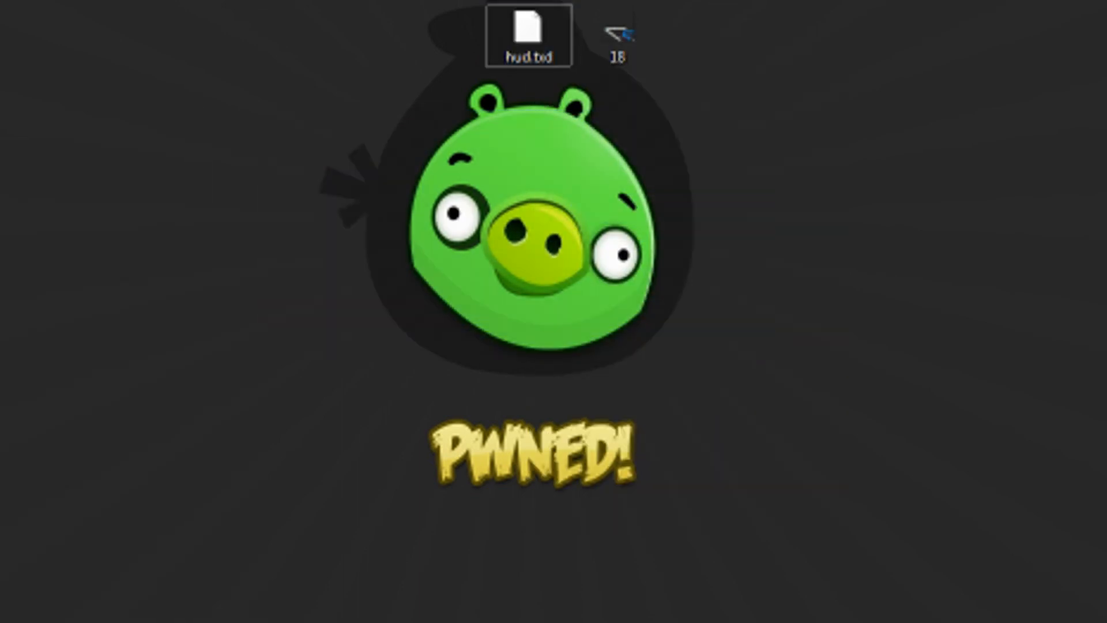
drag(288, 135, 763, 342)
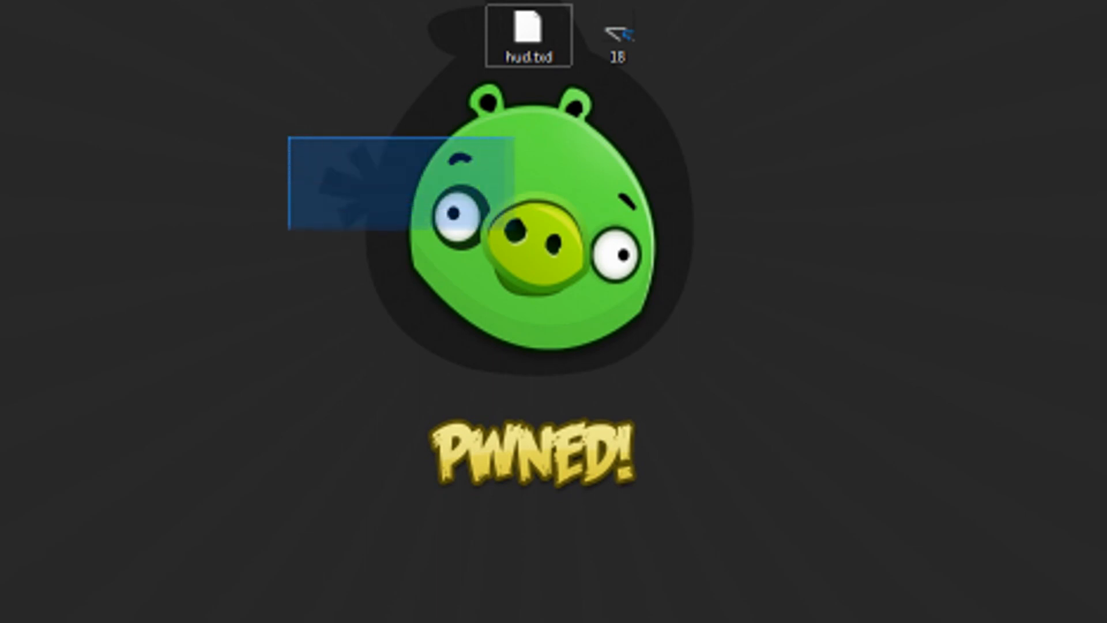